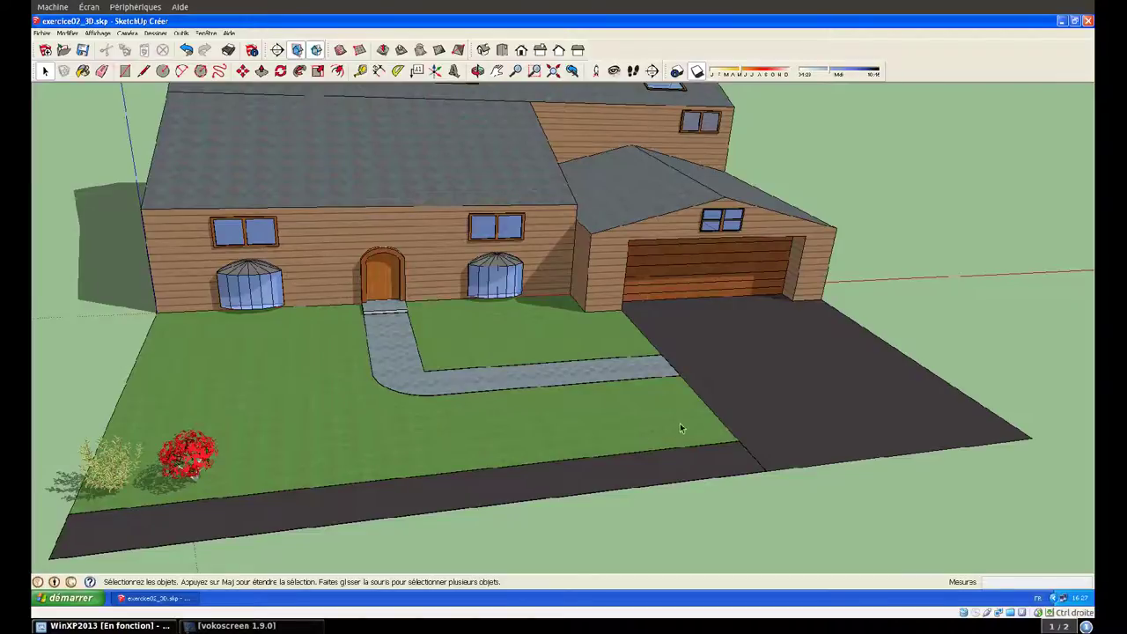
- Copy the corner grass shrub along the lawn edge, entering x2 and a 5,35 m distance
click(117, 466)
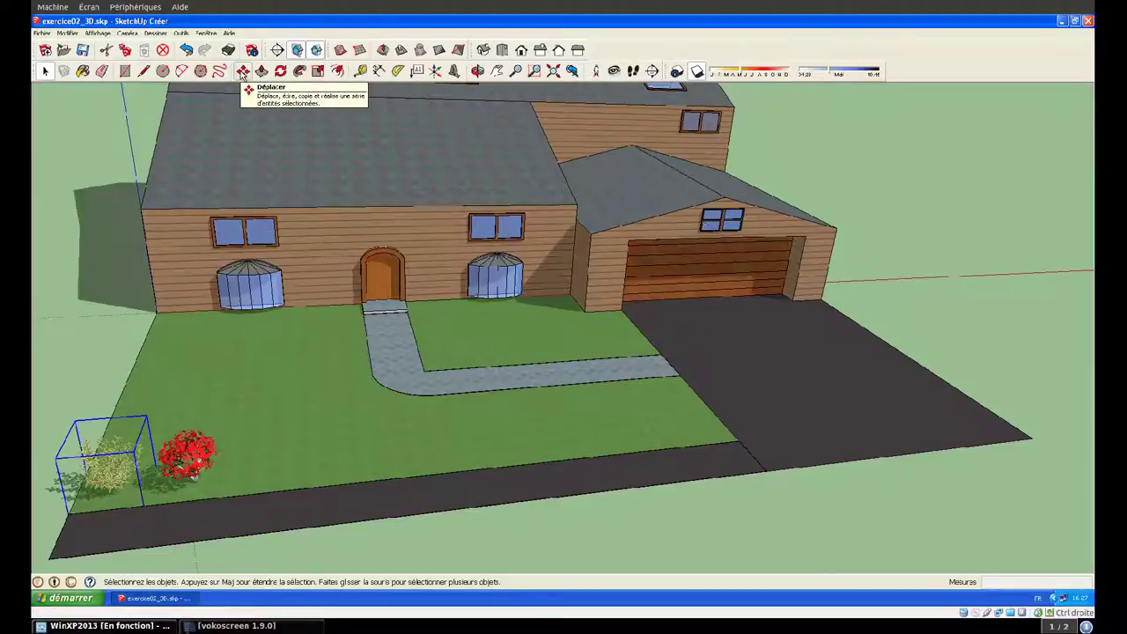
click(242, 72)
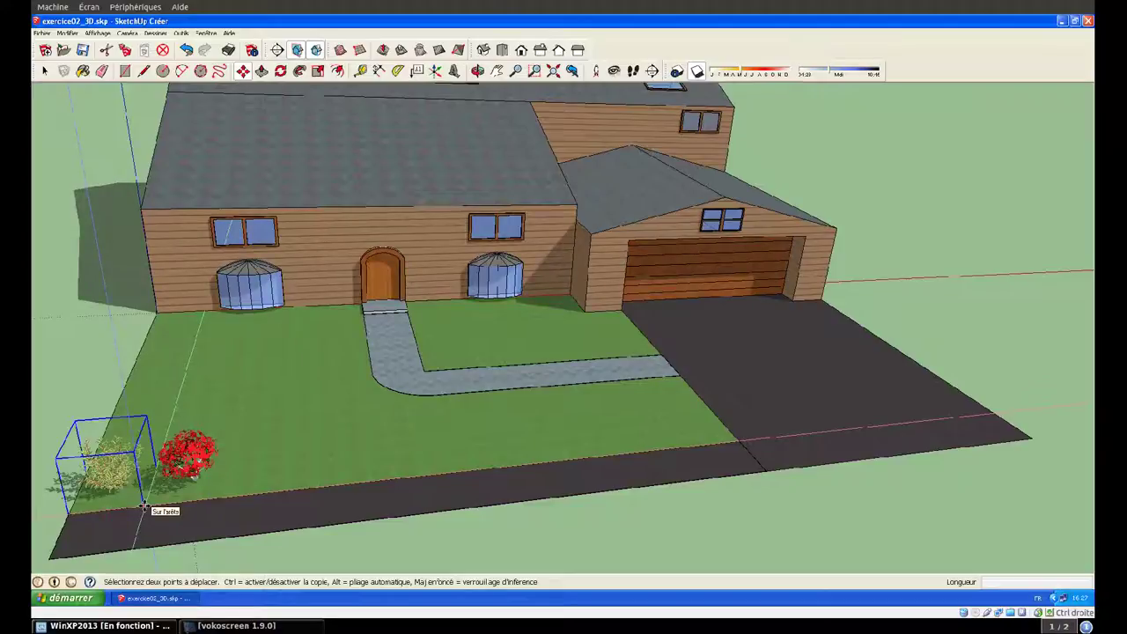
click(145, 507)
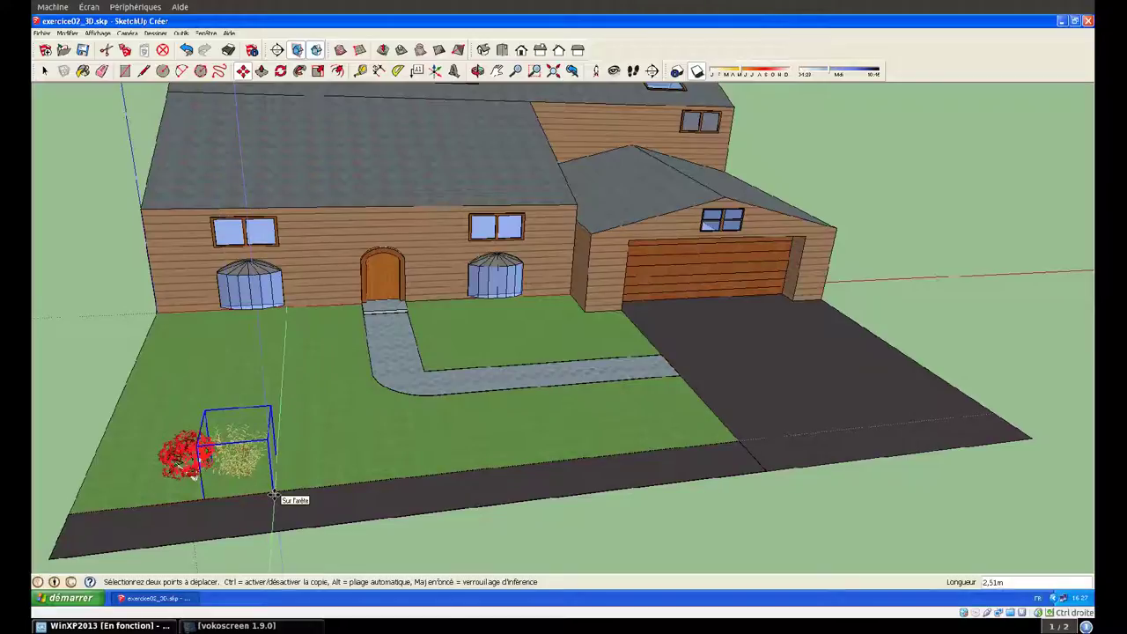
click(274, 496)
text(x2)
key(Return)
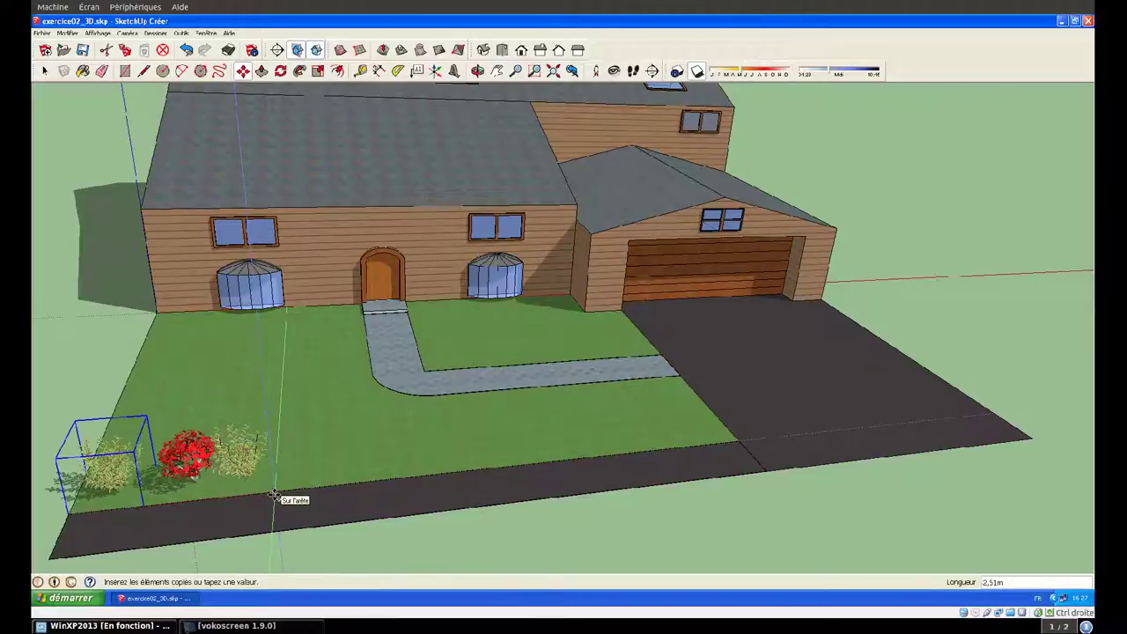
text(5,35)
key(Return)
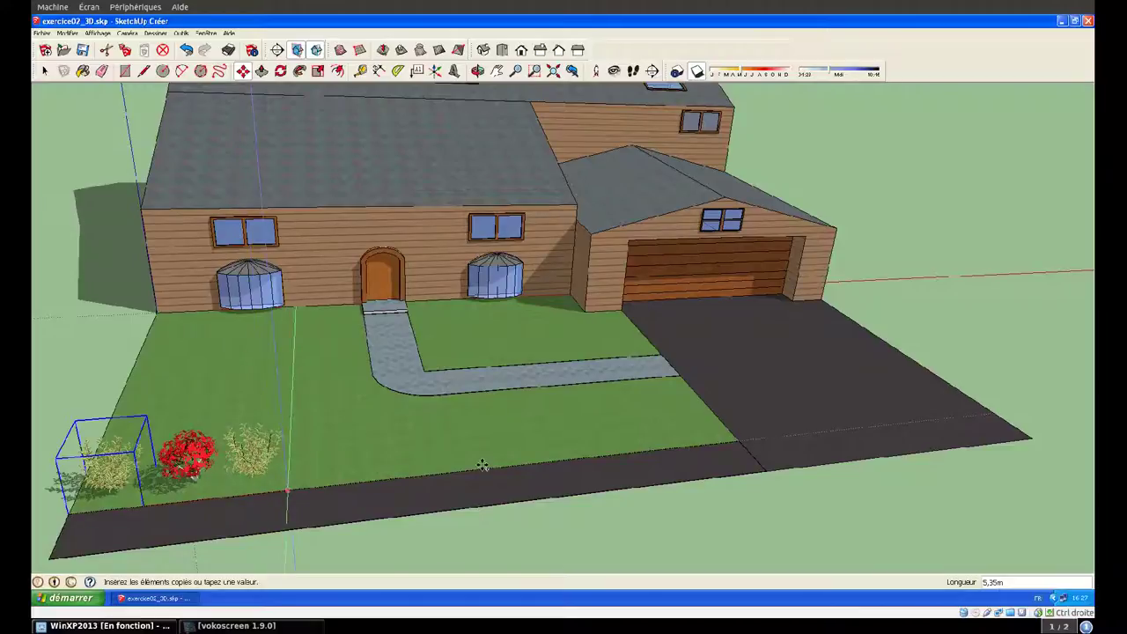
click(487, 467)
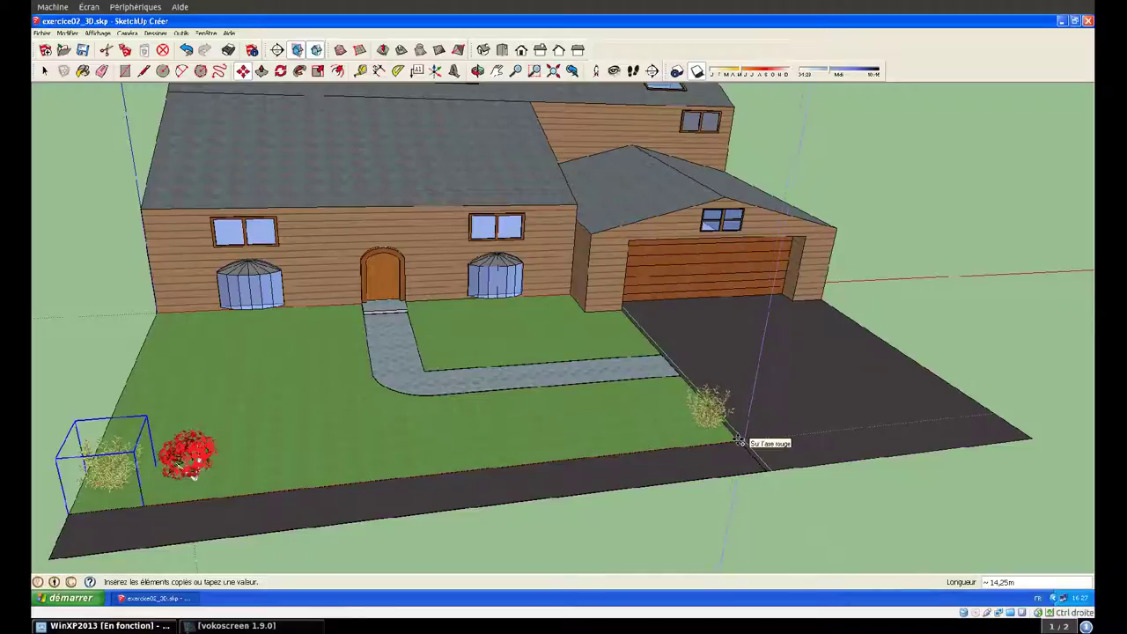
- Drop the shrub copy at the lawn's far right end and enter /3 for evenly spaced copies
click(732, 438)
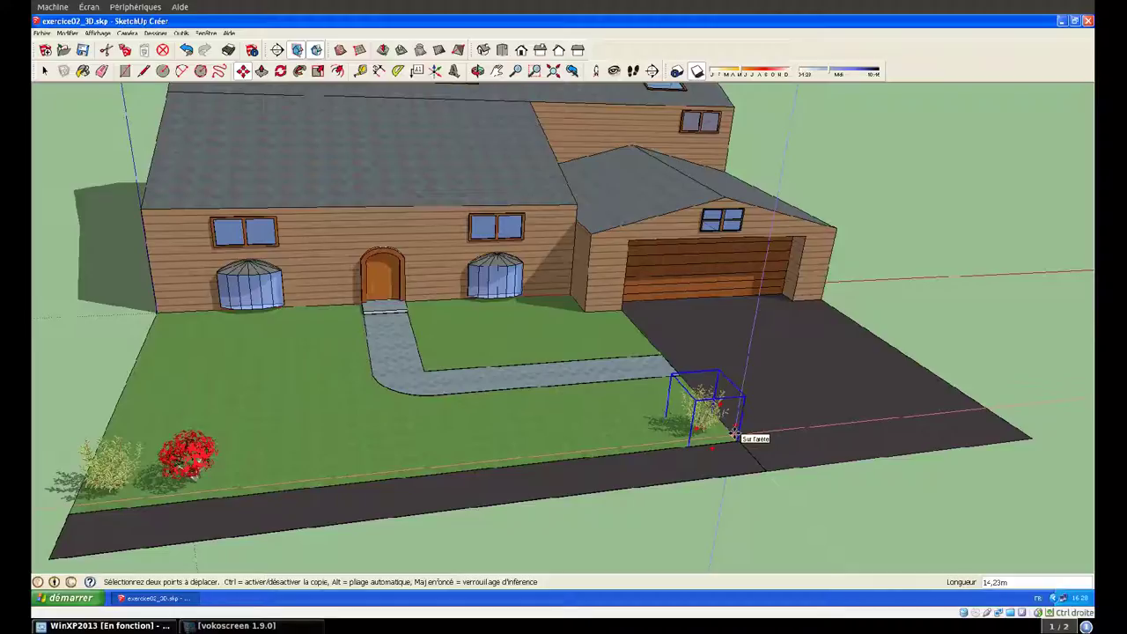
text(/)
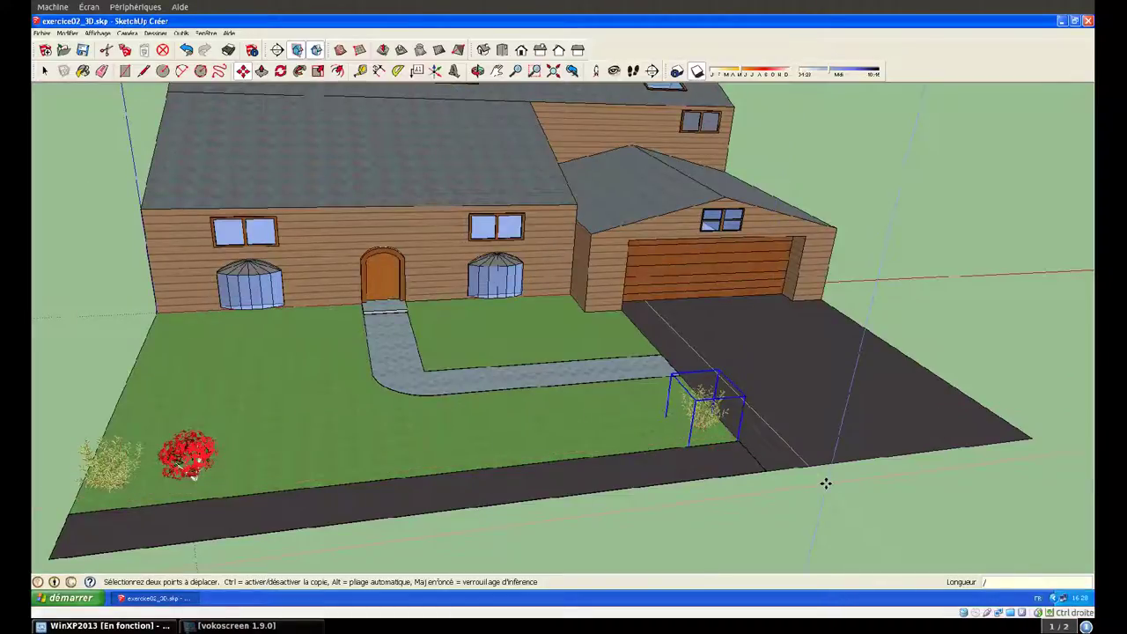
text(3)
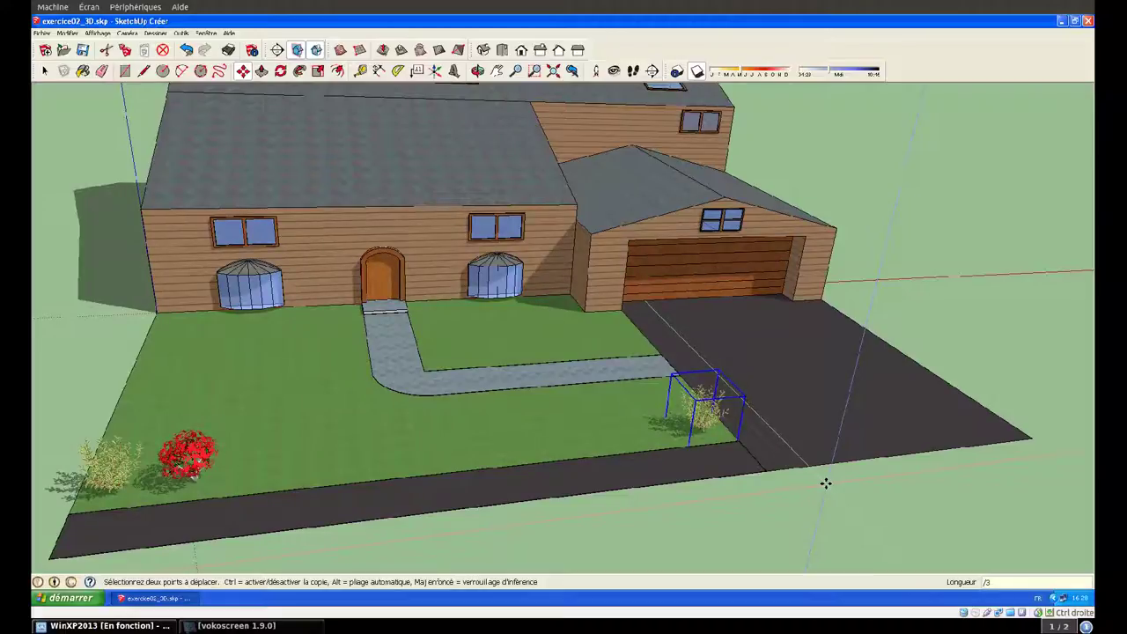
key(Return)
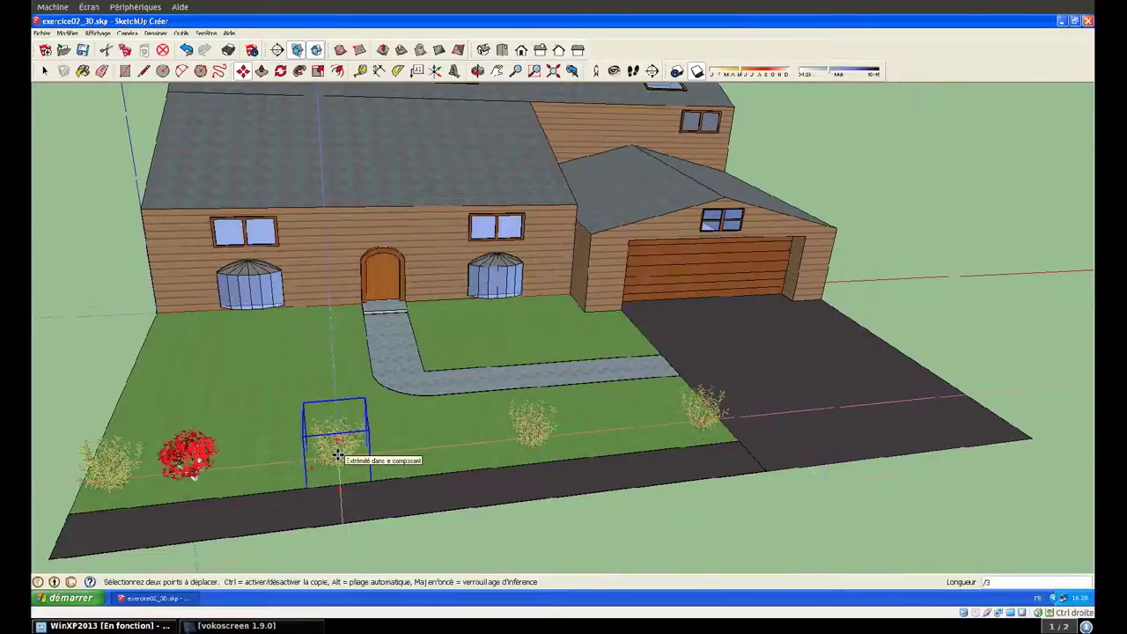
- Copy the red bush between two grass shrubs and repeat it with *2
click(237, 499)
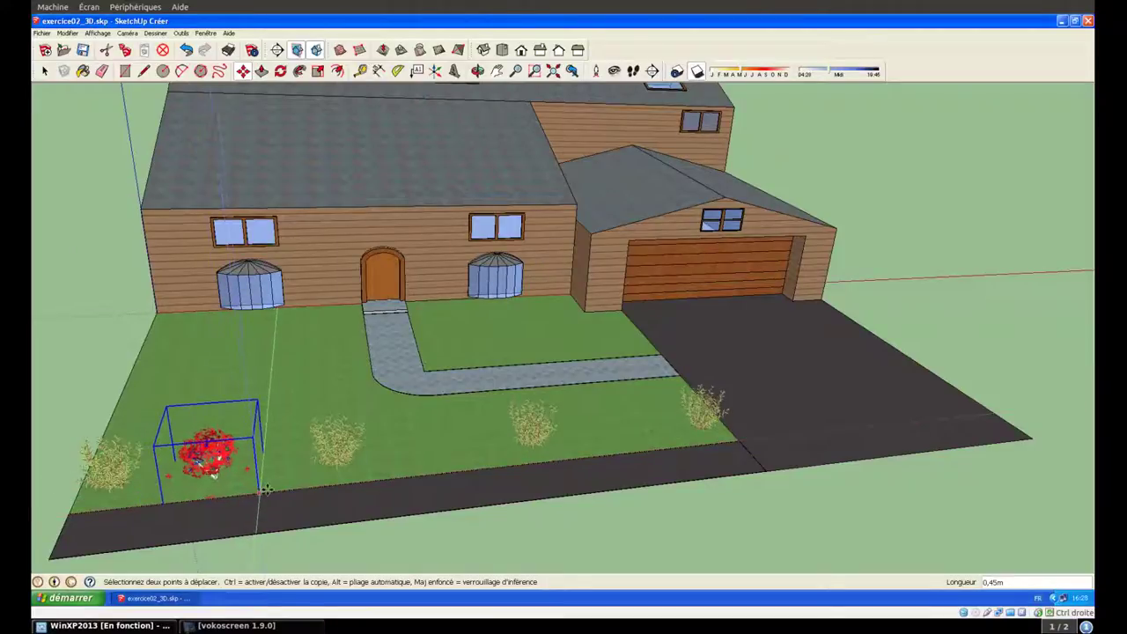
click(266, 490)
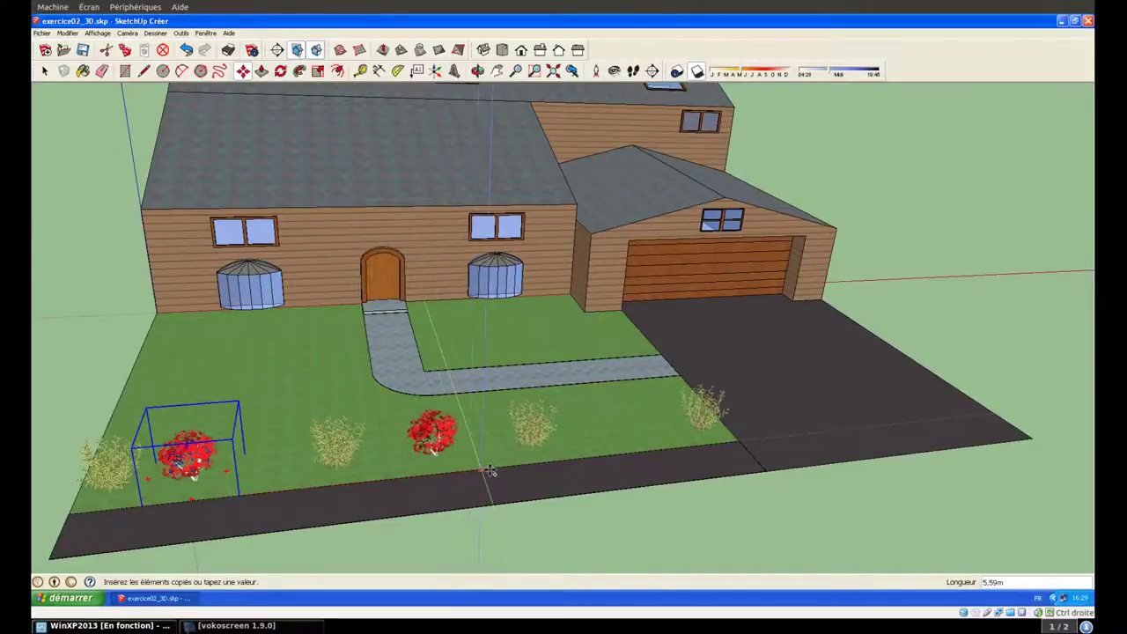
click(493, 471)
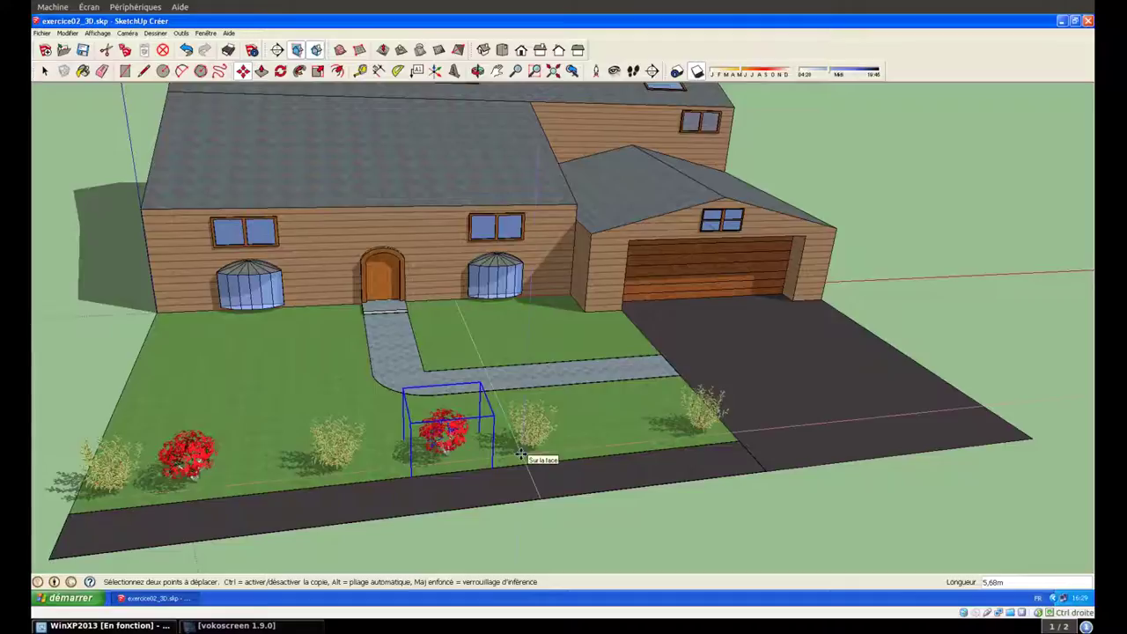
text(*)
text(2)
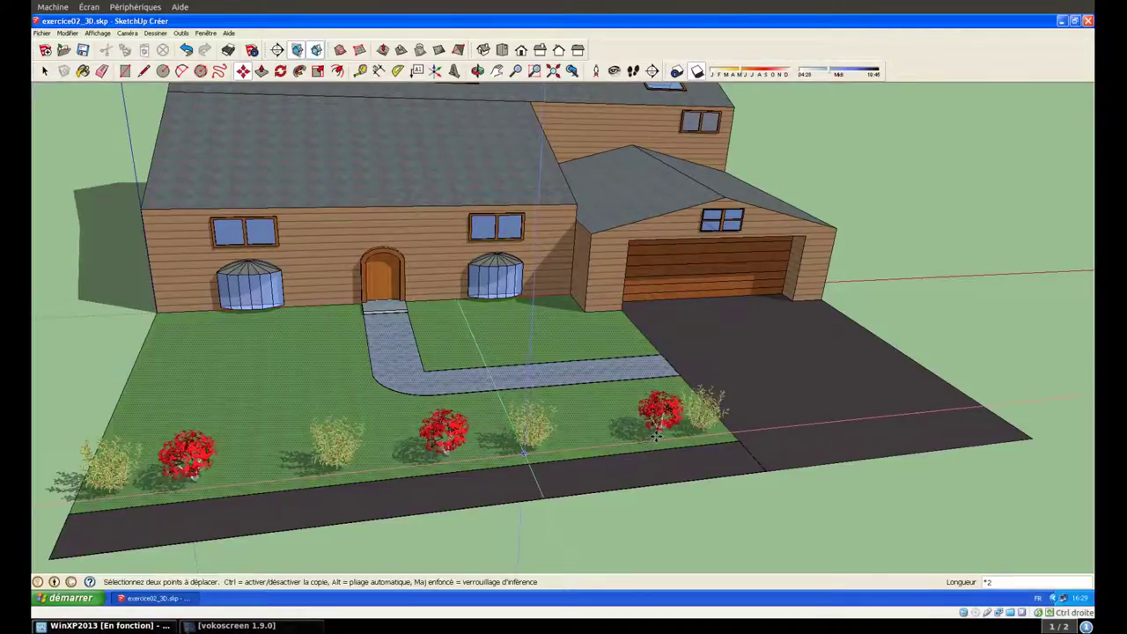
click(709, 427)
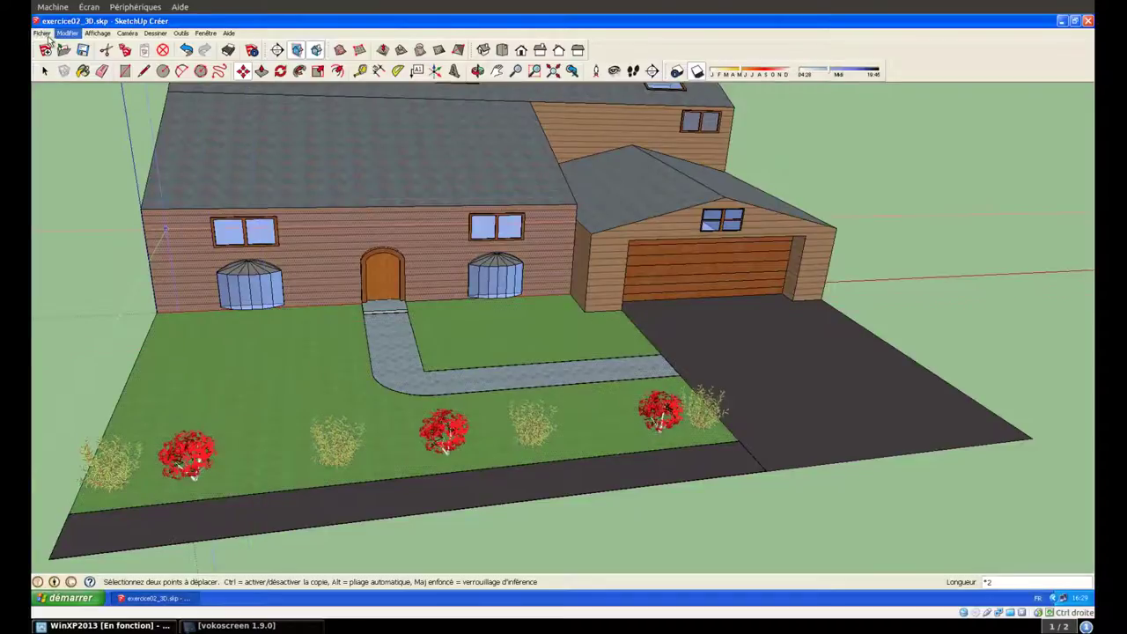
- Import the Regal mist grass.skp model through File > Importer
click(44, 71)
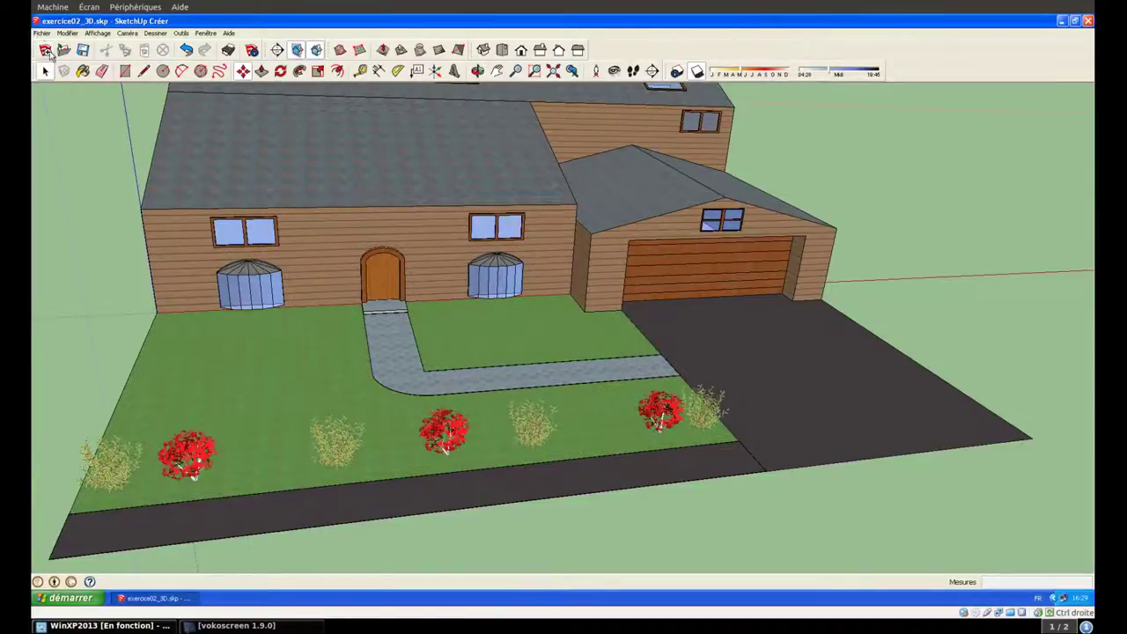
click(42, 34)
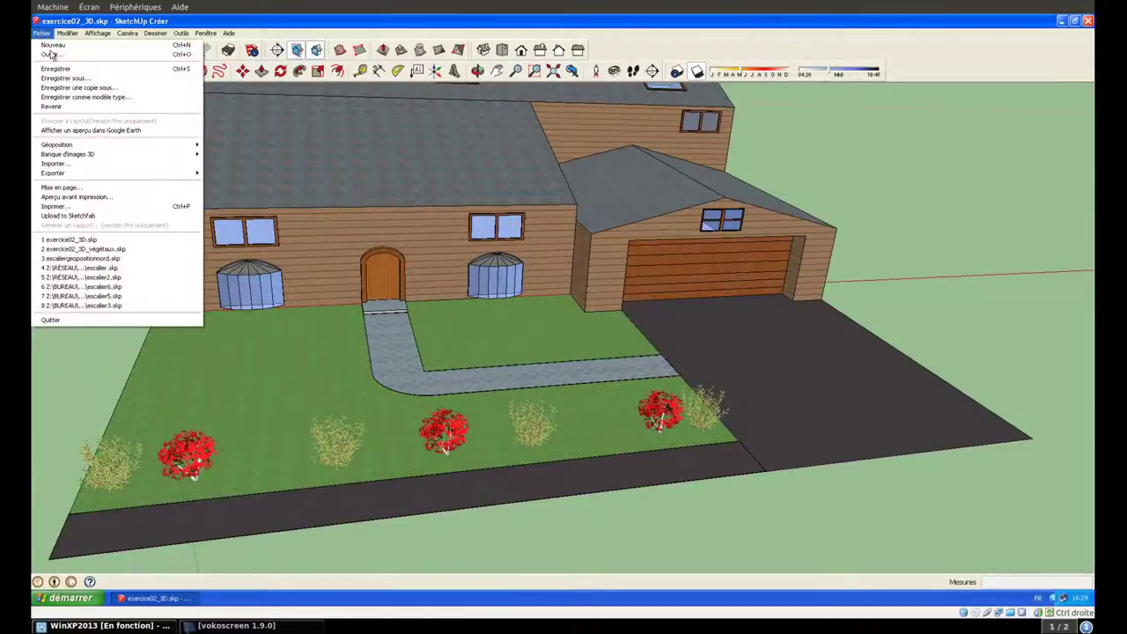
click(54, 164)
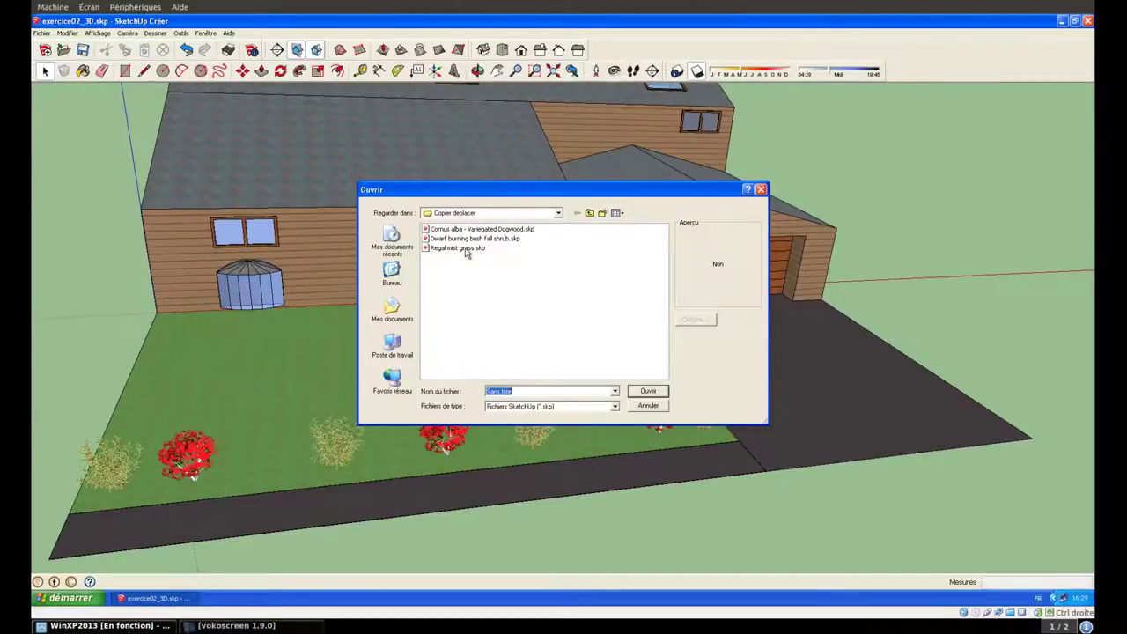
click(467, 248)
click(645, 391)
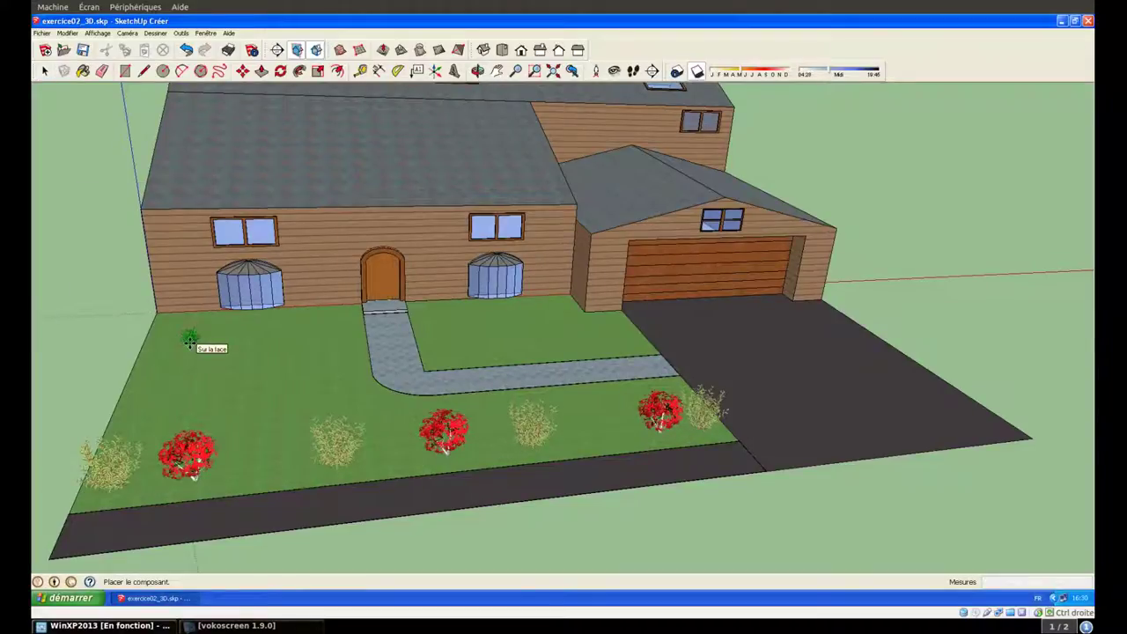
- Place the Regal mist grass tuft on the lawn beside the left bay window
click(189, 342)
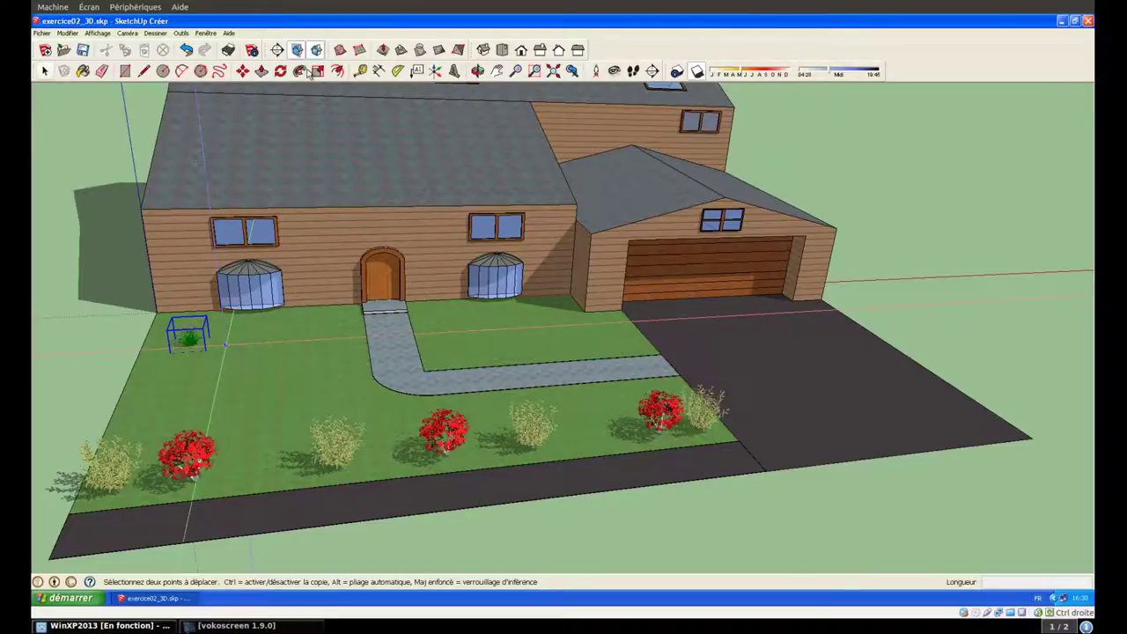
click(279, 72)
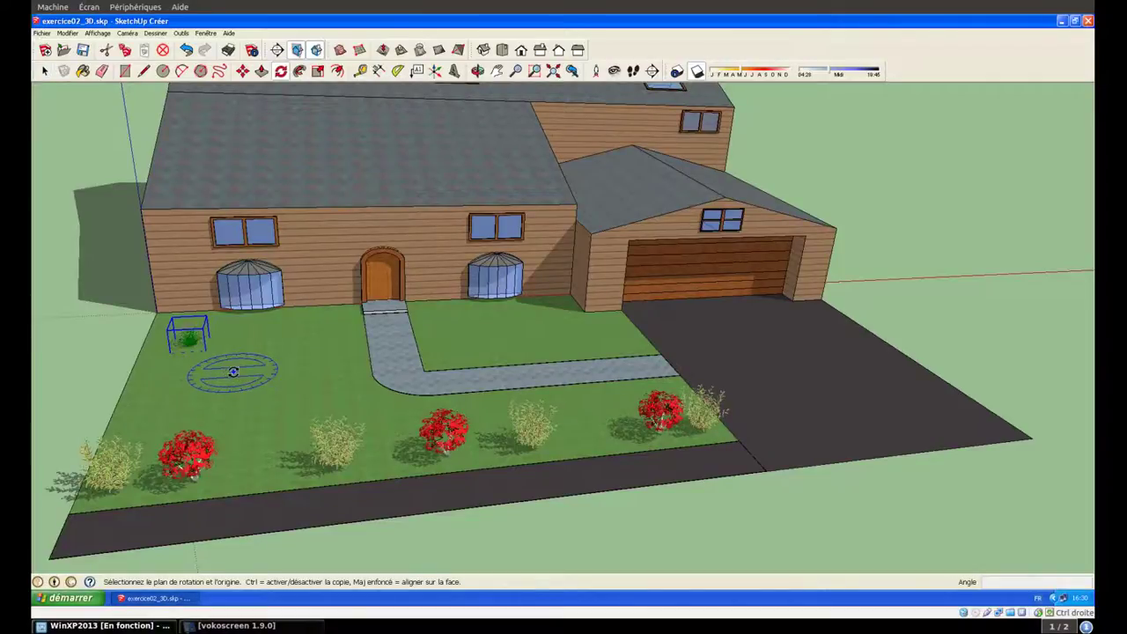
- Make a copy of the grass tuft rotated 45° around a centre point on the lawn
click(233, 371)
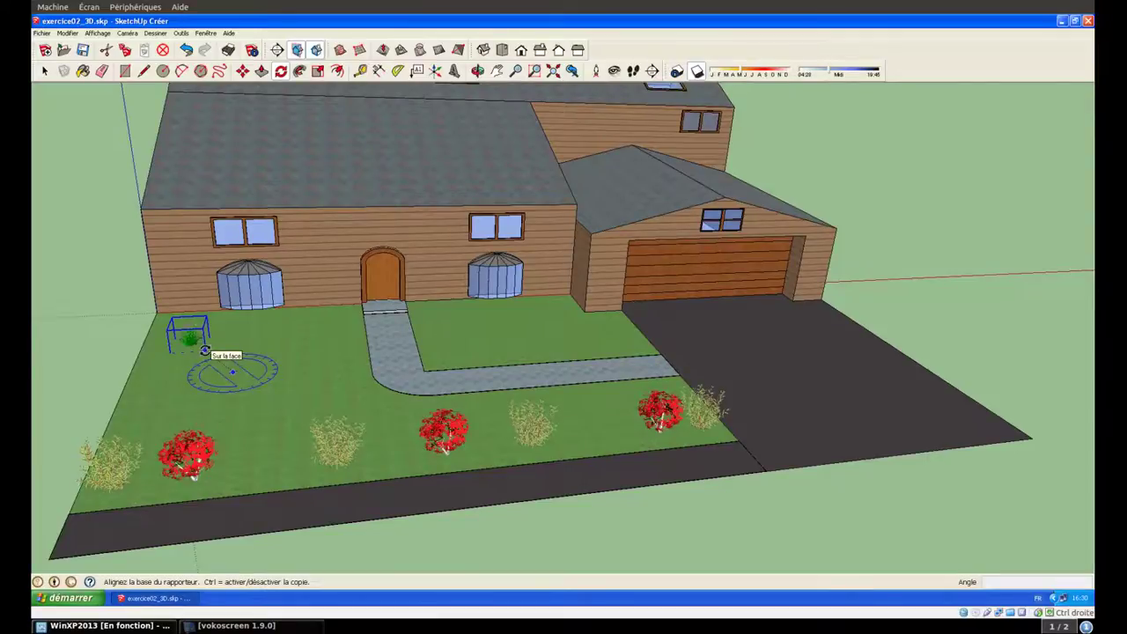
click(205, 350)
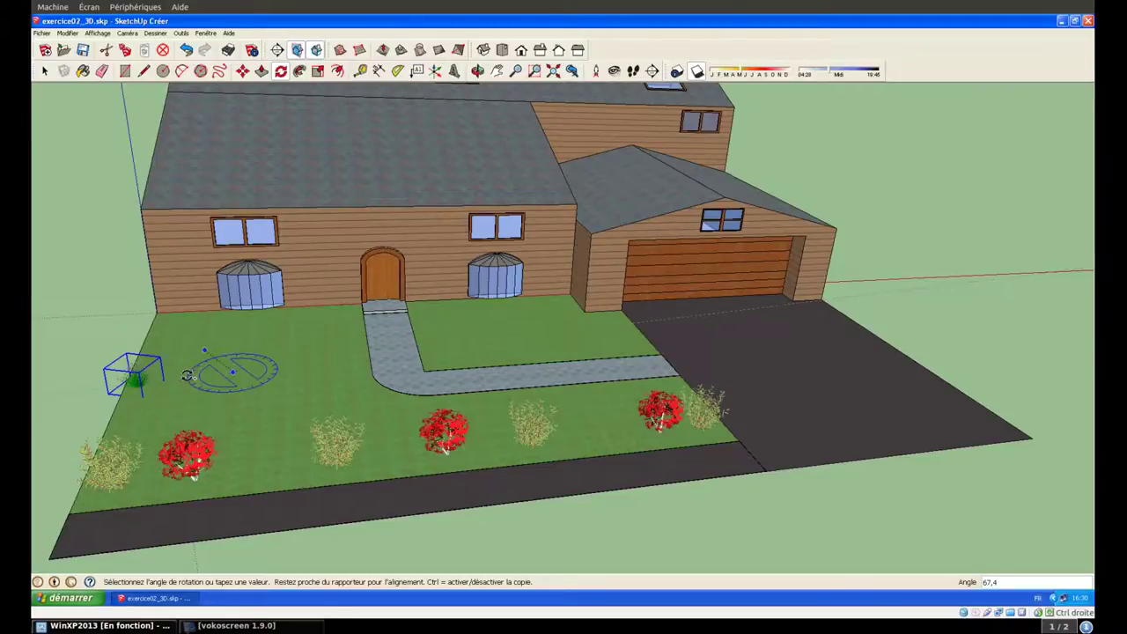
text(60)
key(Return)
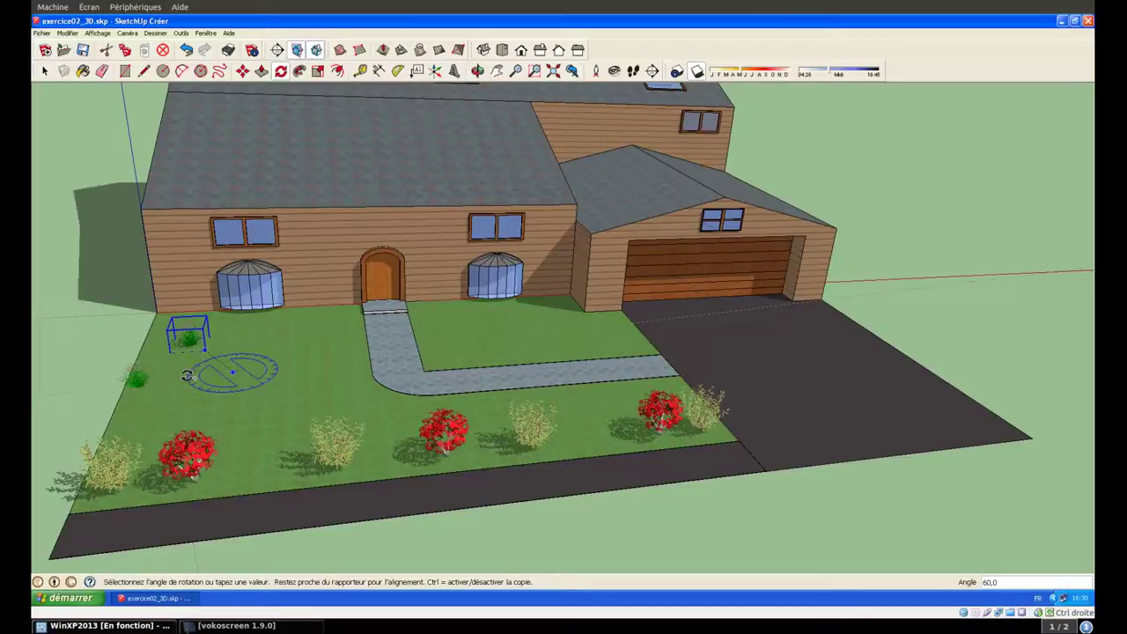
text(45)
key(Return)
- Array seven more rotated grass tuft copies with *7 to close the circle
key(Escape)
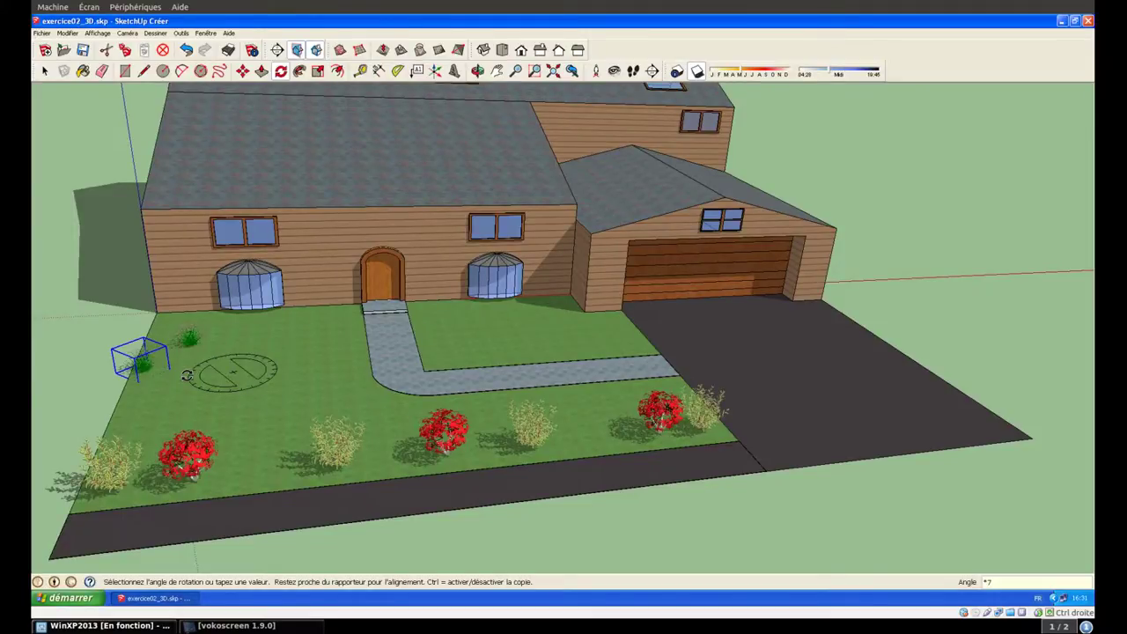
key(Return)
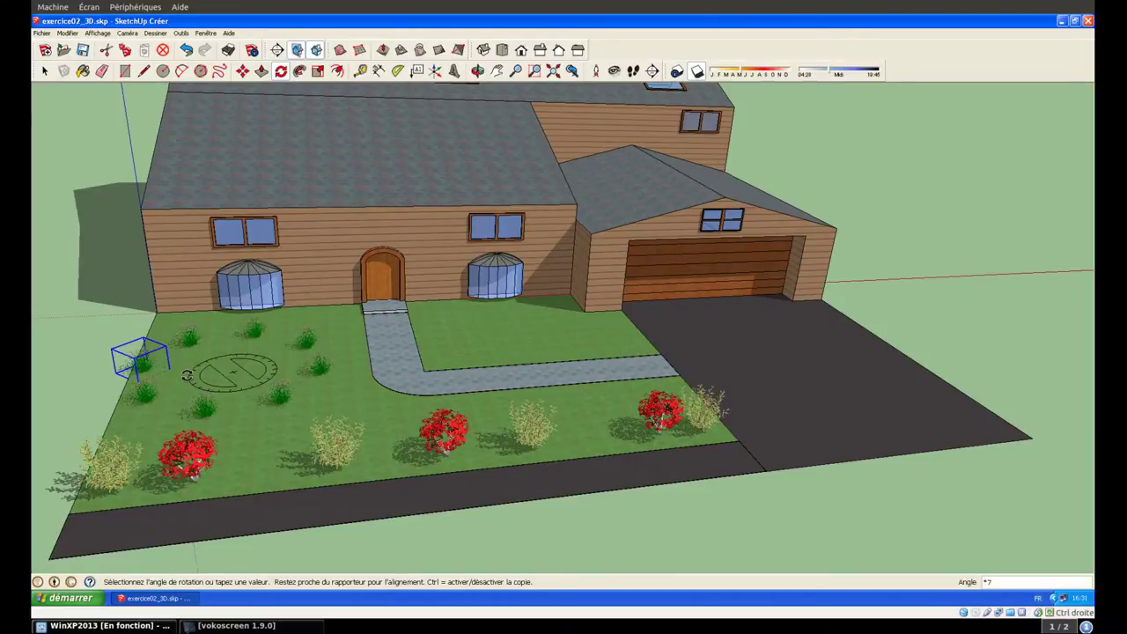
key(Escape)
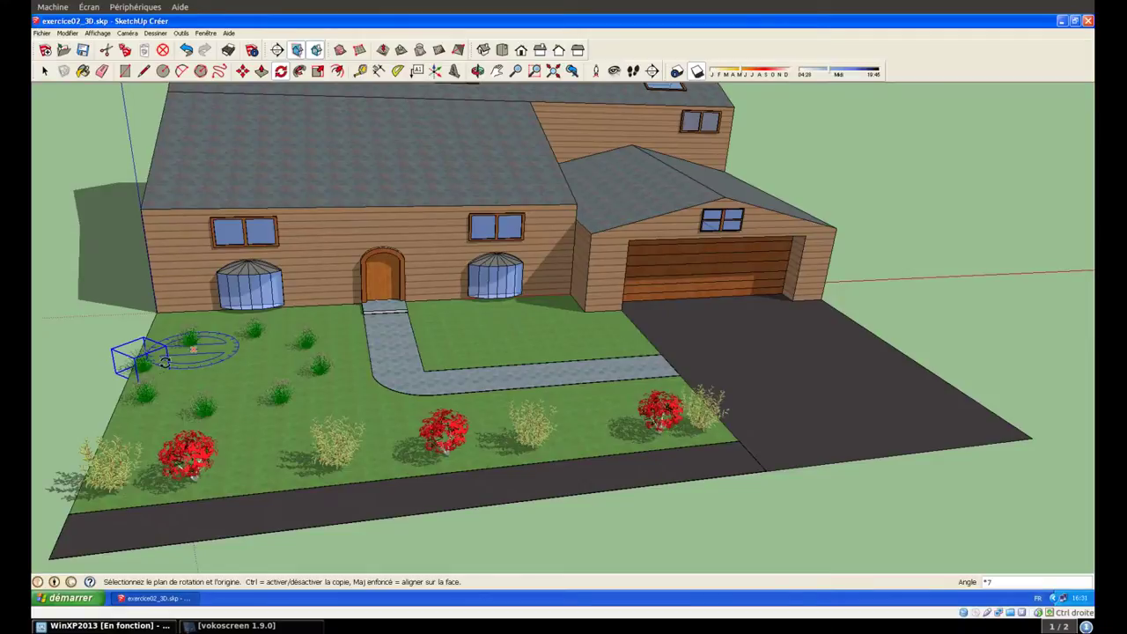